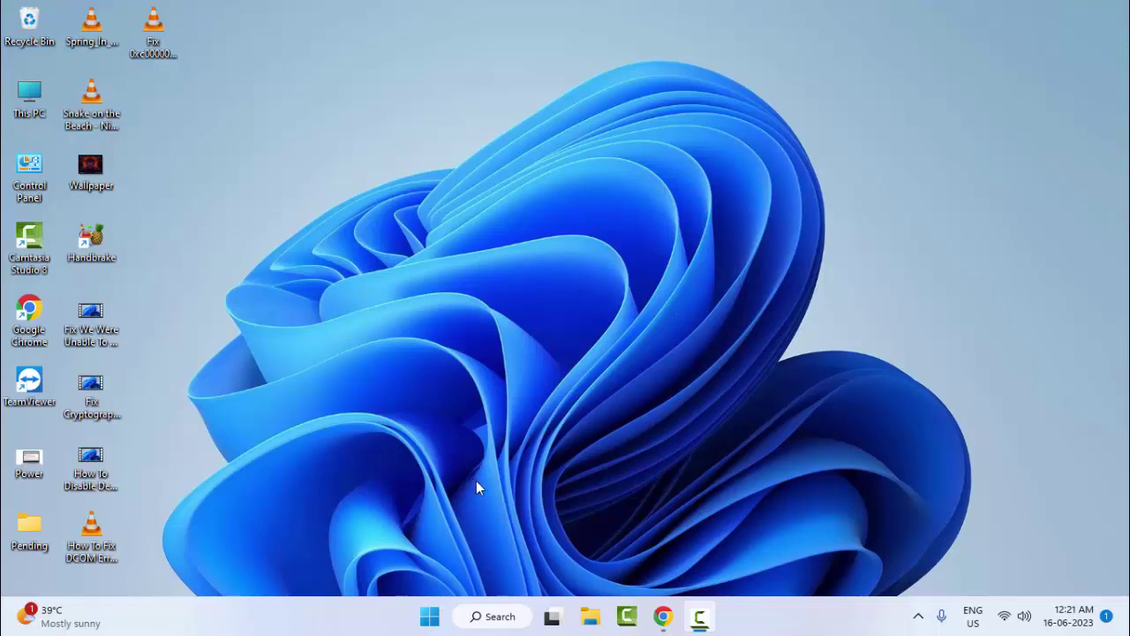
# Open Control Panel in Category view and go to Programs and Features.
pyautogui.doubleClick(32, 174)
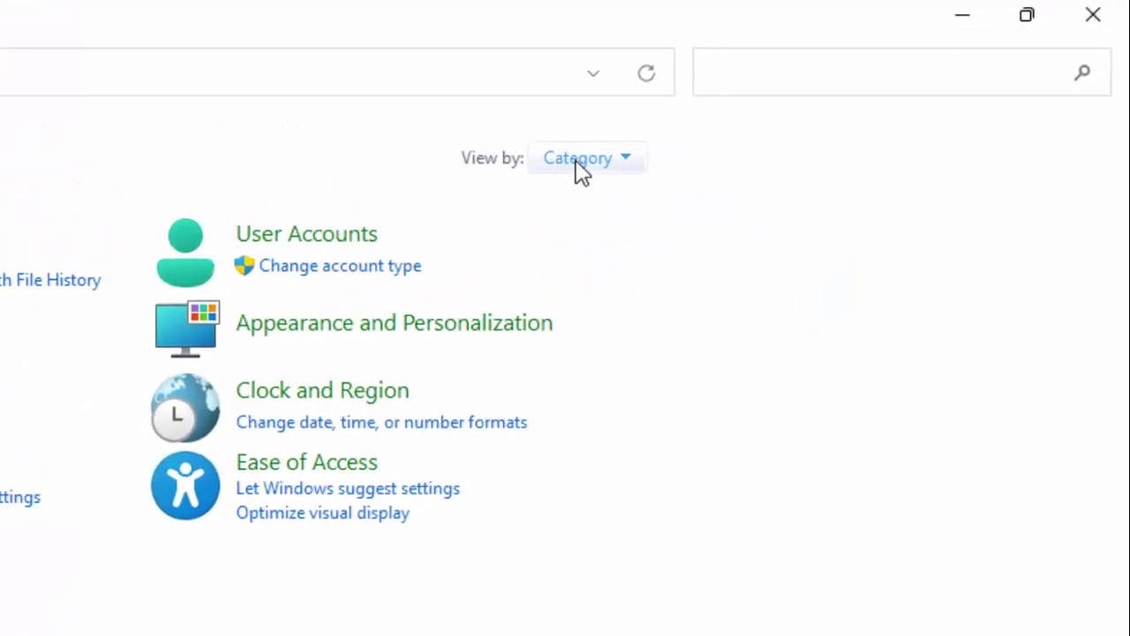
pyautogui.click(575, 161)
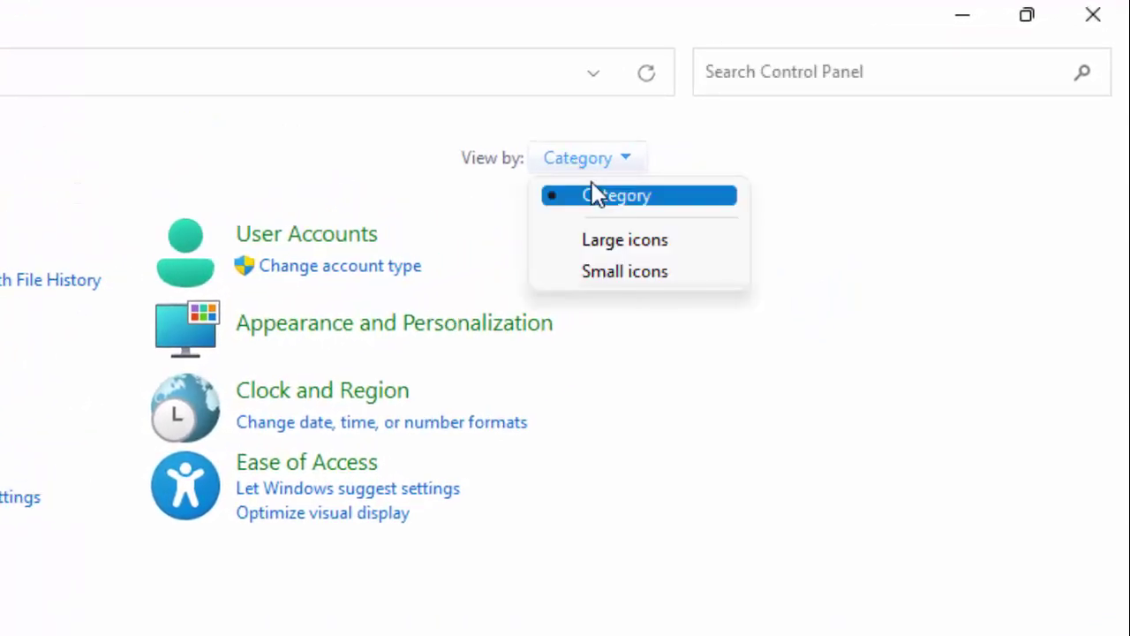
pyautogui.click(593, 191)
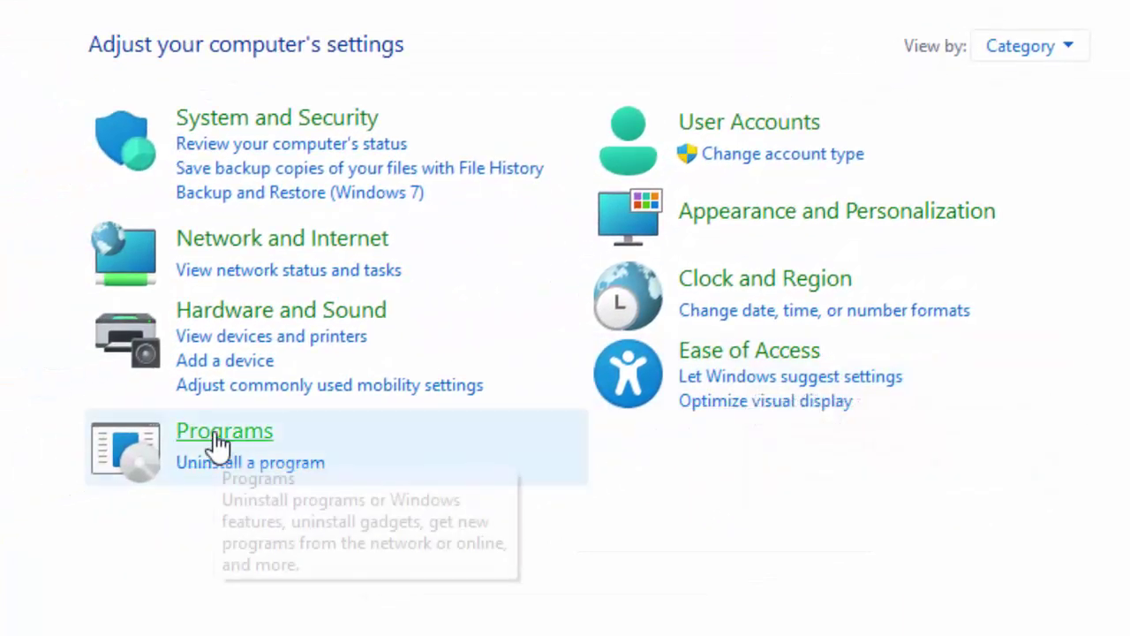
pyautogui.click(218, 446)
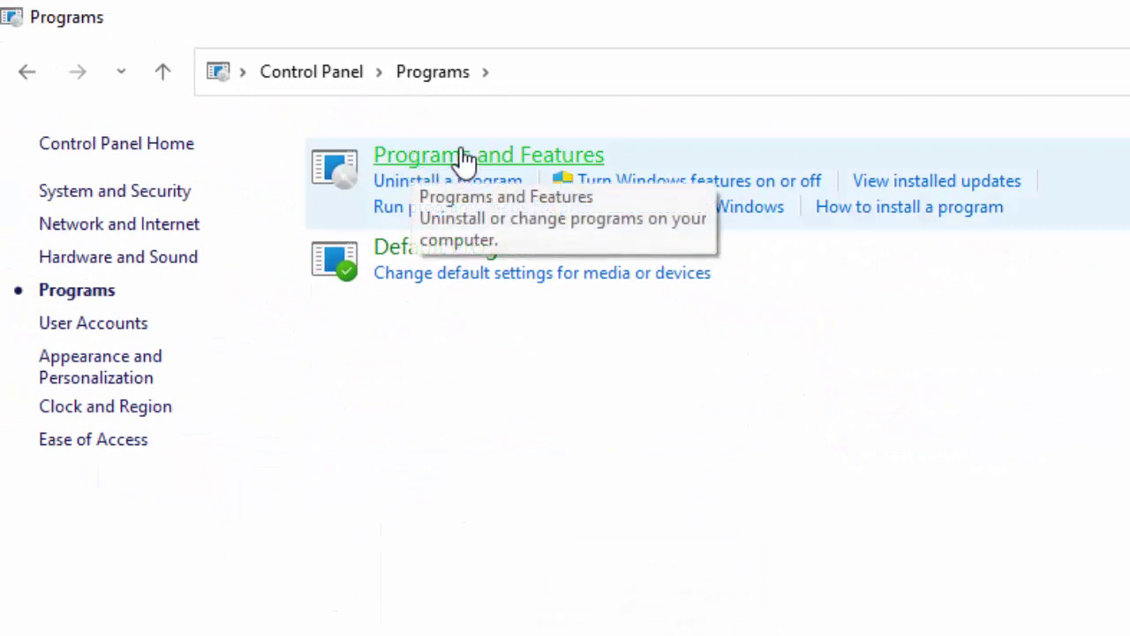
pyautogui.click(541, 167)
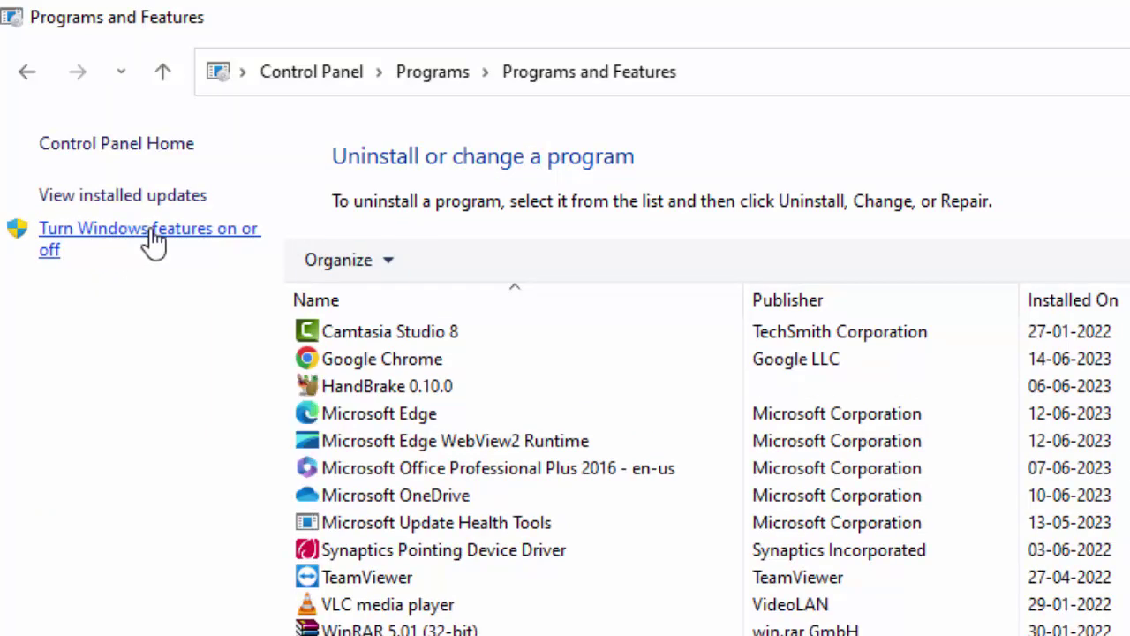
# In Windows Features, enable .NET Framework 3.5 with WCF HTTP and Non-HTTP Activation.
pyautogui.click(152, 231)
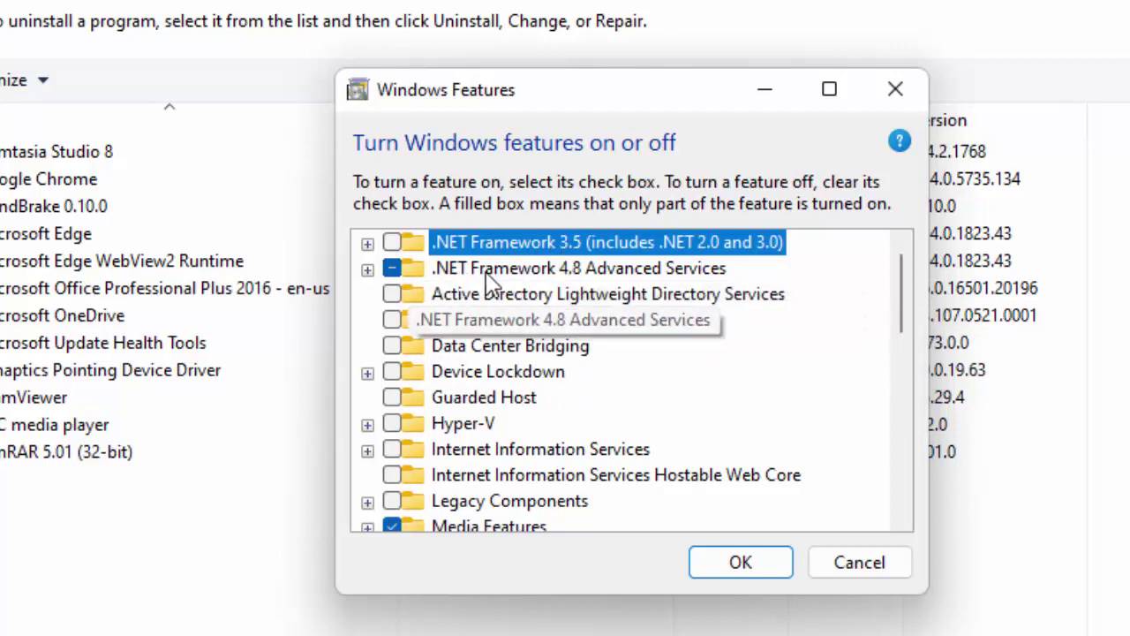
pyautogui.click(391, 243)
pyautogui.click(367, 243)
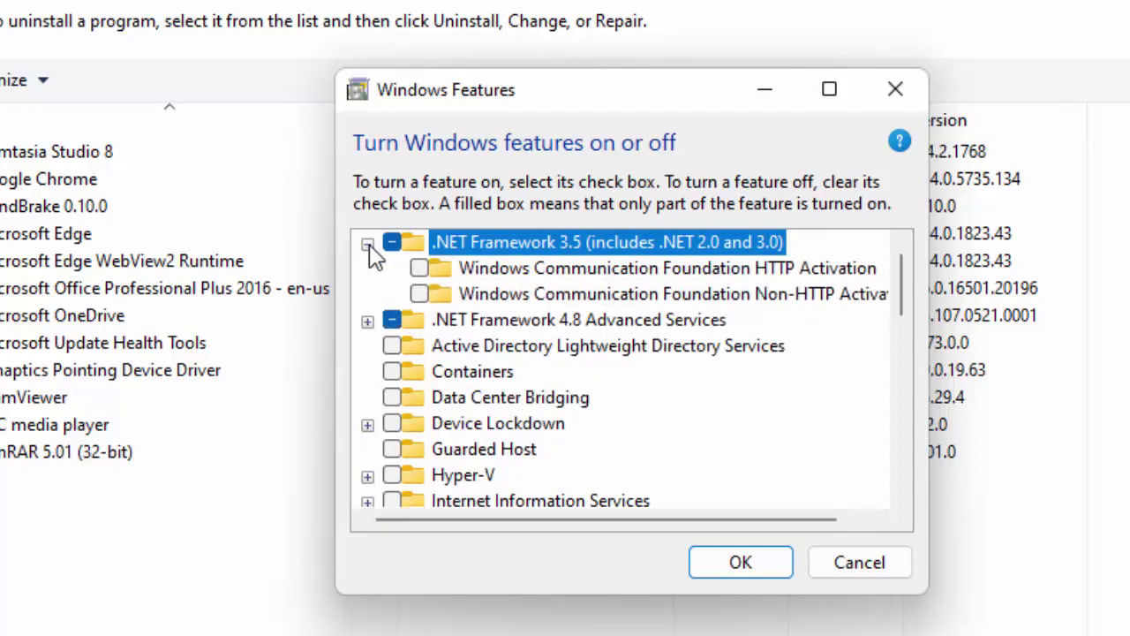
pyautogui.click(419, 268)
pyautogui.click(418, 294)
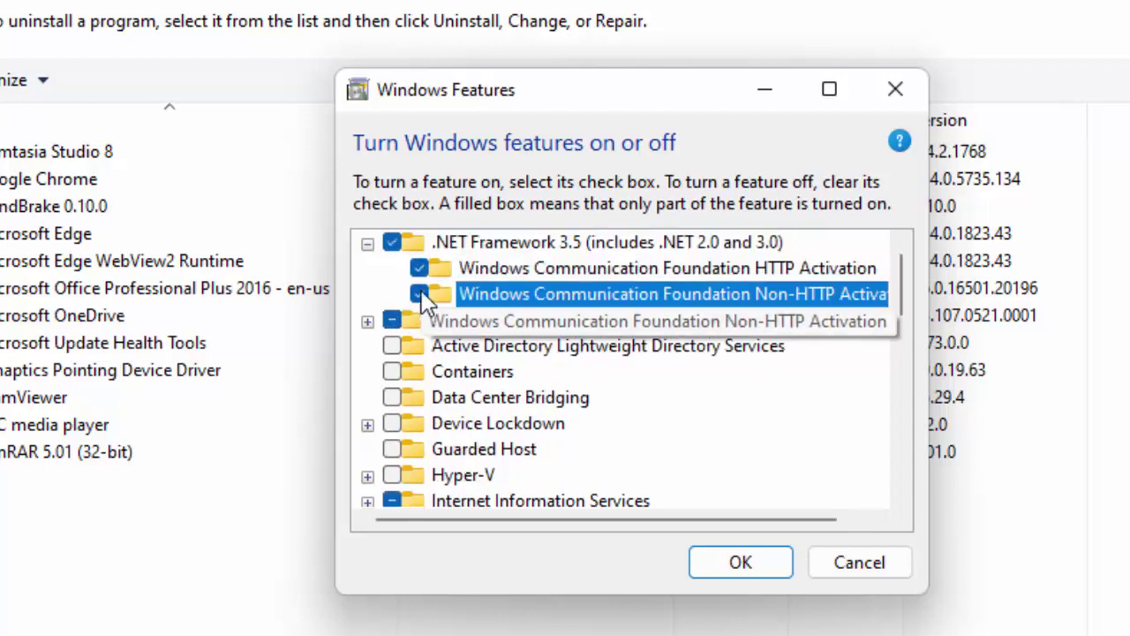
# Tick .NET Framework 4.8 Advanced Services, expand it, and close the Windows Features window.
pyautogui.click(391, 321)
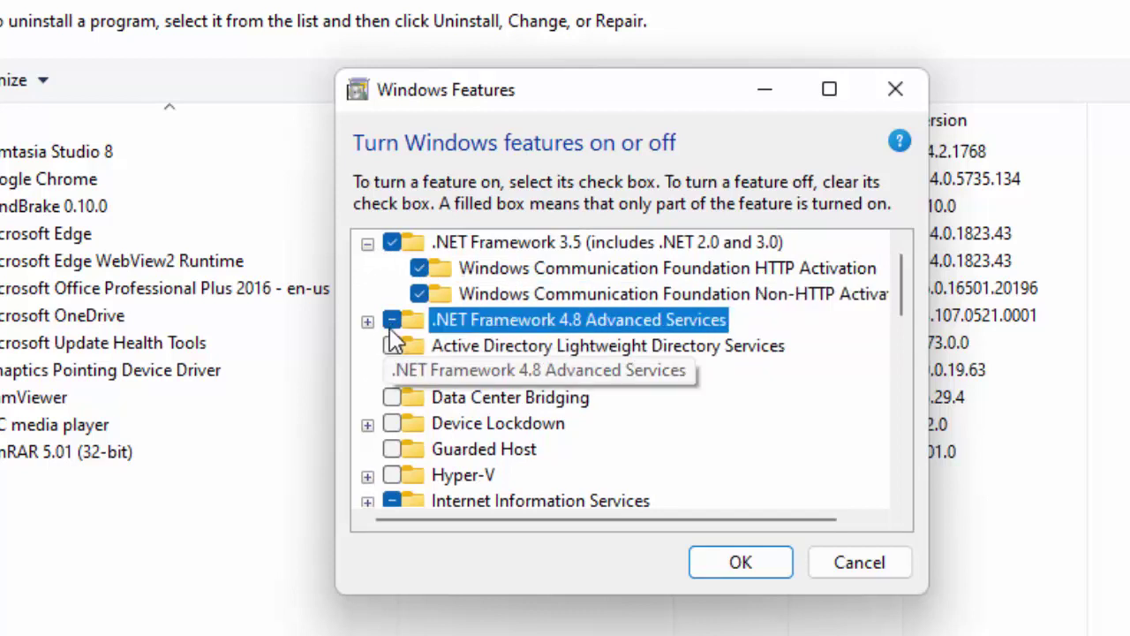
pyautogui.click(367, 321)
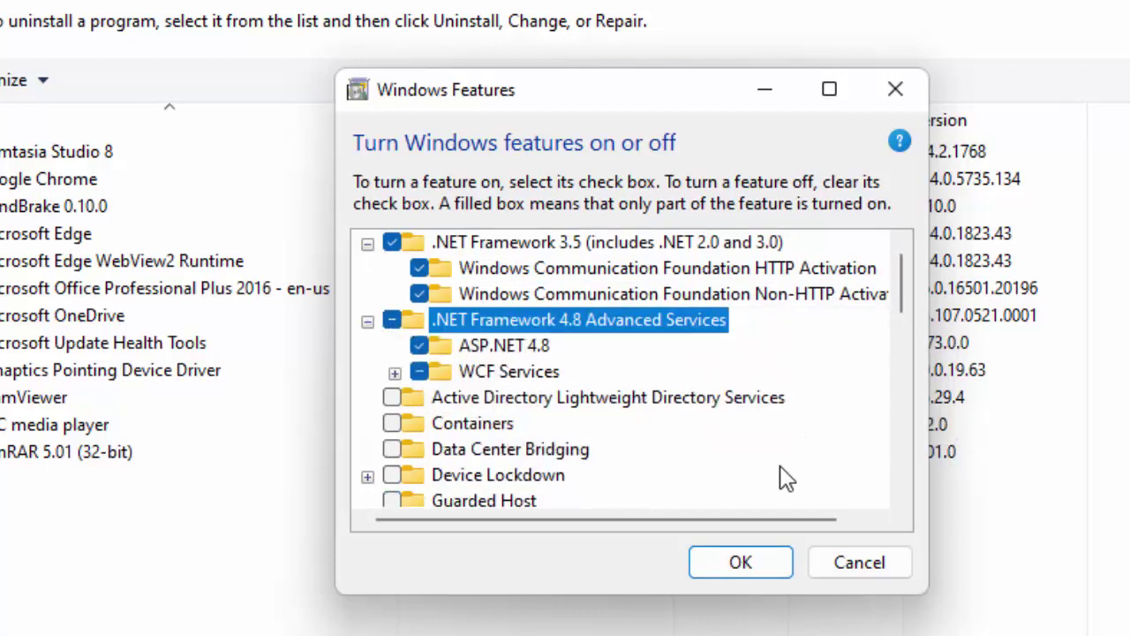
pyautogui.click(846, 570)
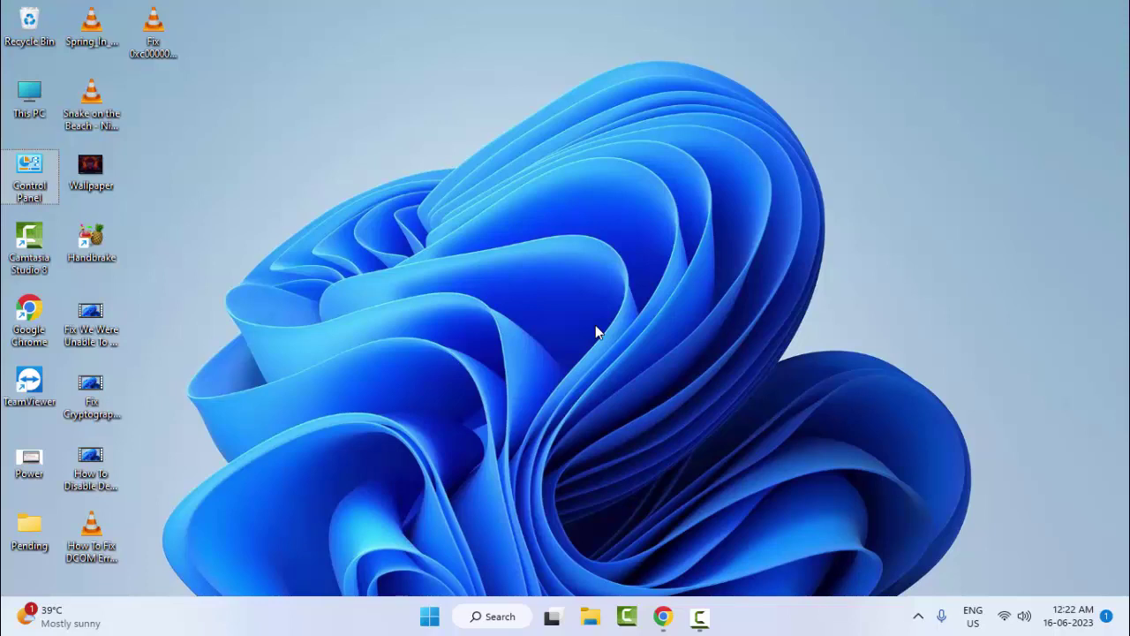
# Open File Explorer and navigate to This PC > Local Disk (C:) > Windows > System32.
pyautogui.press('super+e')
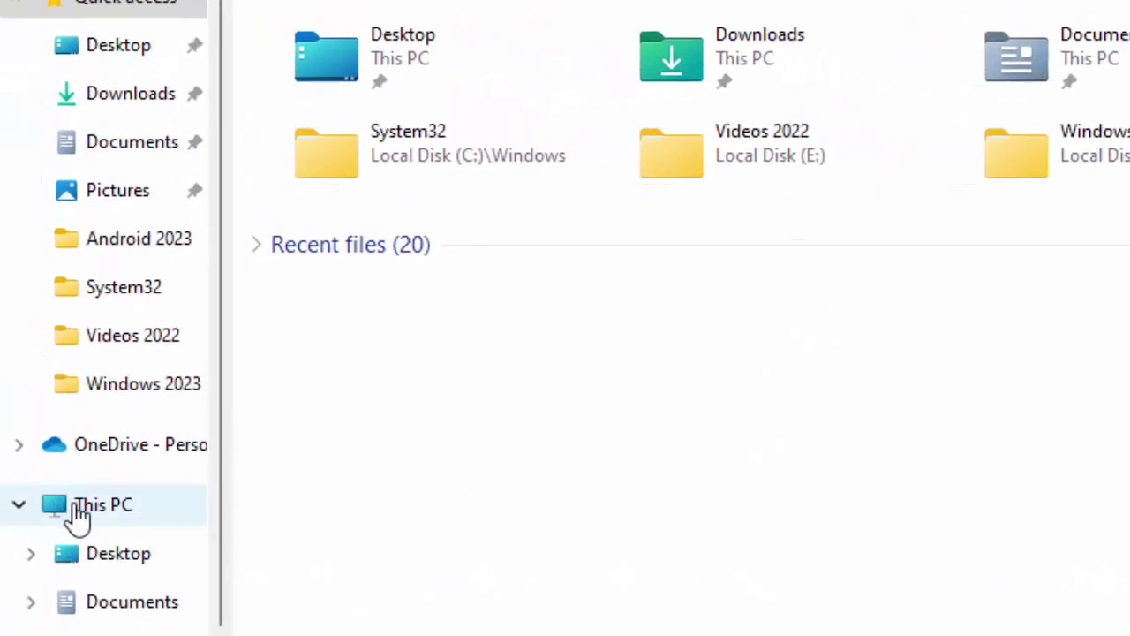
pyautogui.click(77, 513)
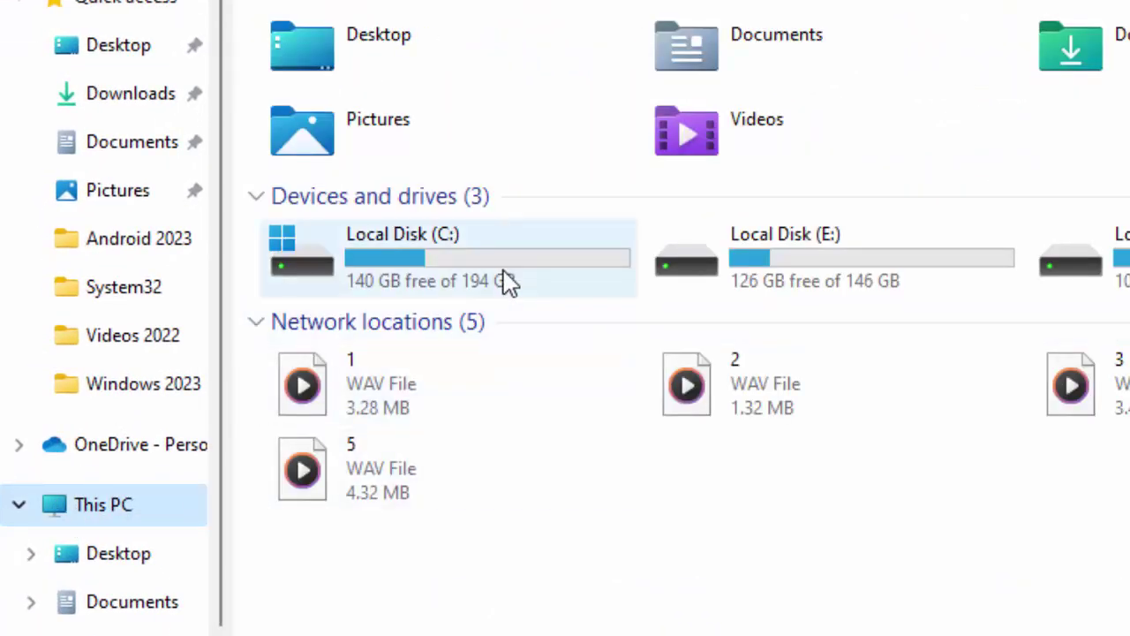
pyautogui.doubleClick(507, 282)
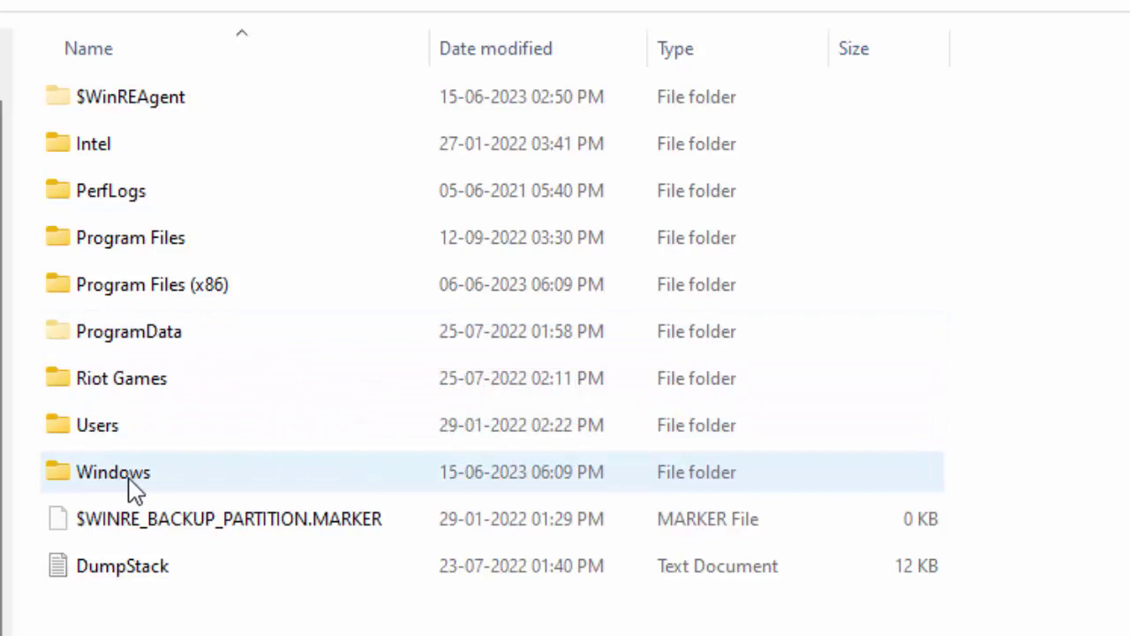
pyautogui.moveTo(132, 491)
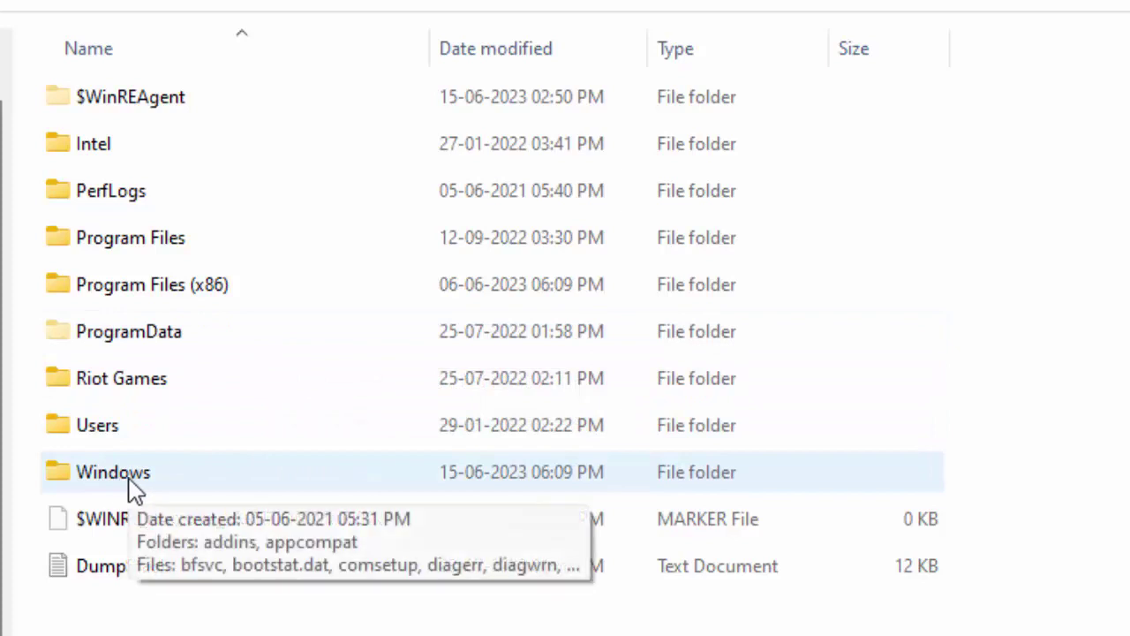
pyautogui.doubleClick(130, 483)
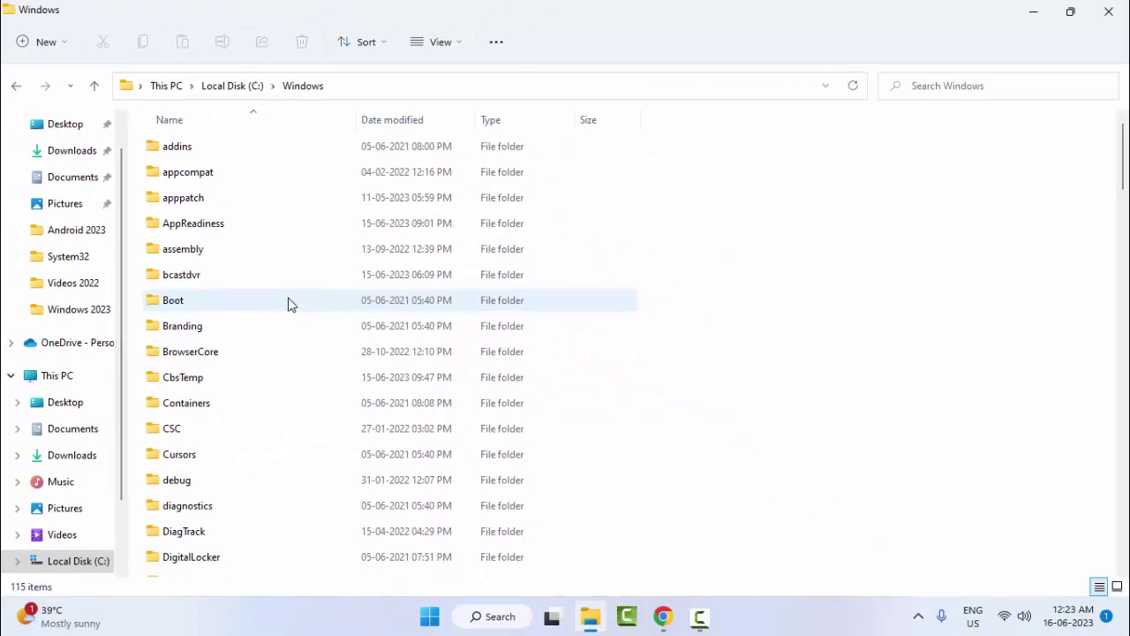
pyautogui.scroll(-6, 338, 368)
pyautogui.click(439, 361)
pyautogui.scroll(-4, 438, 361)
pyautogui.scroll(-11, 439, 361)
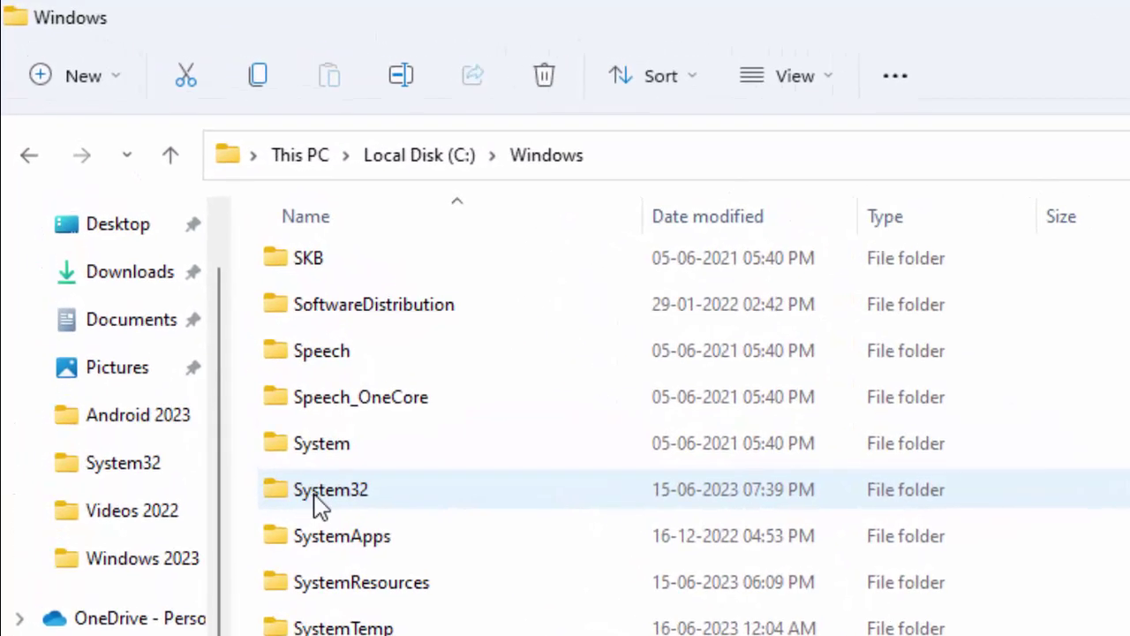
pyautogui.doubleClick(318, 506)
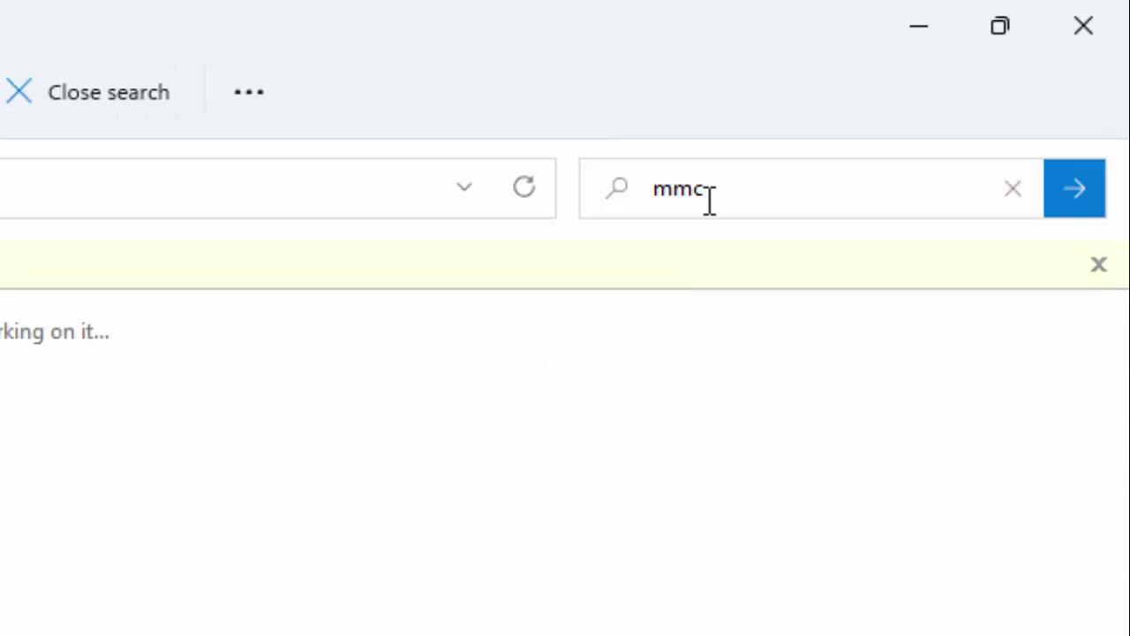
# Search System32 for mmc and select the mmc.exe.config file.
pyautogui.click(1065, 193)
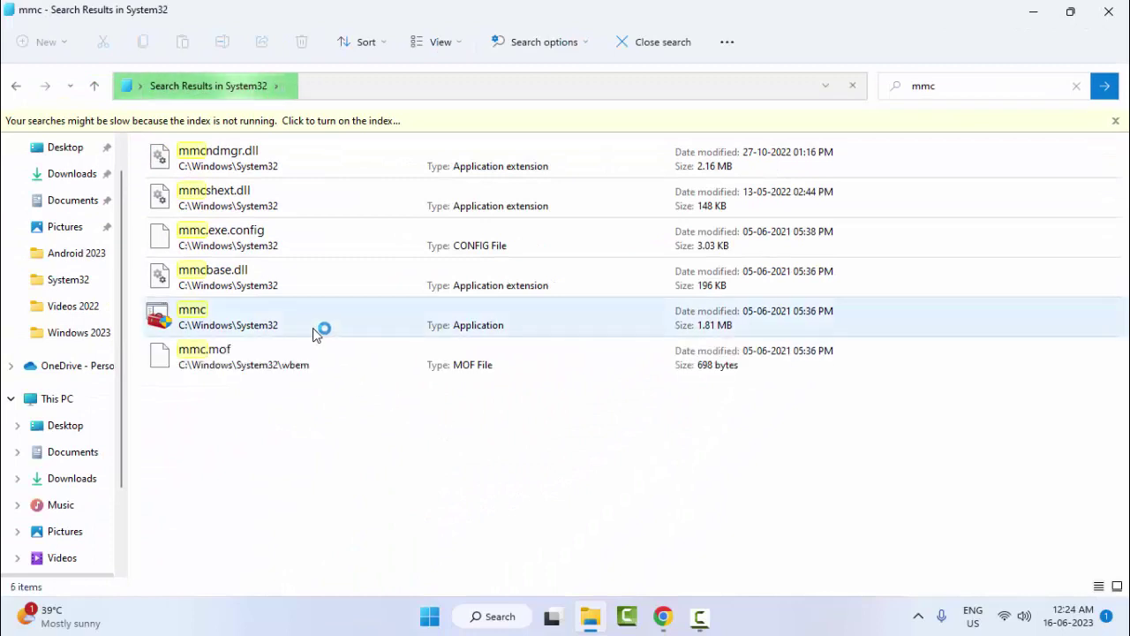
pyautogui.scroll(-4, 315, 333)
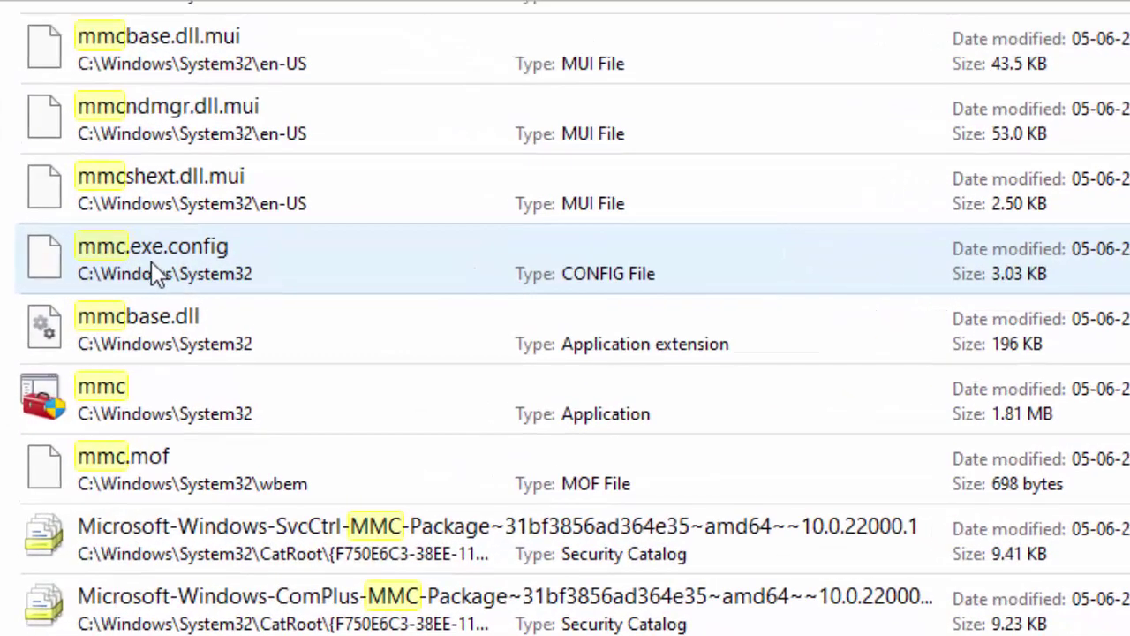
pyautogui.click(145, 270)
pyautogui.click(139, 258)
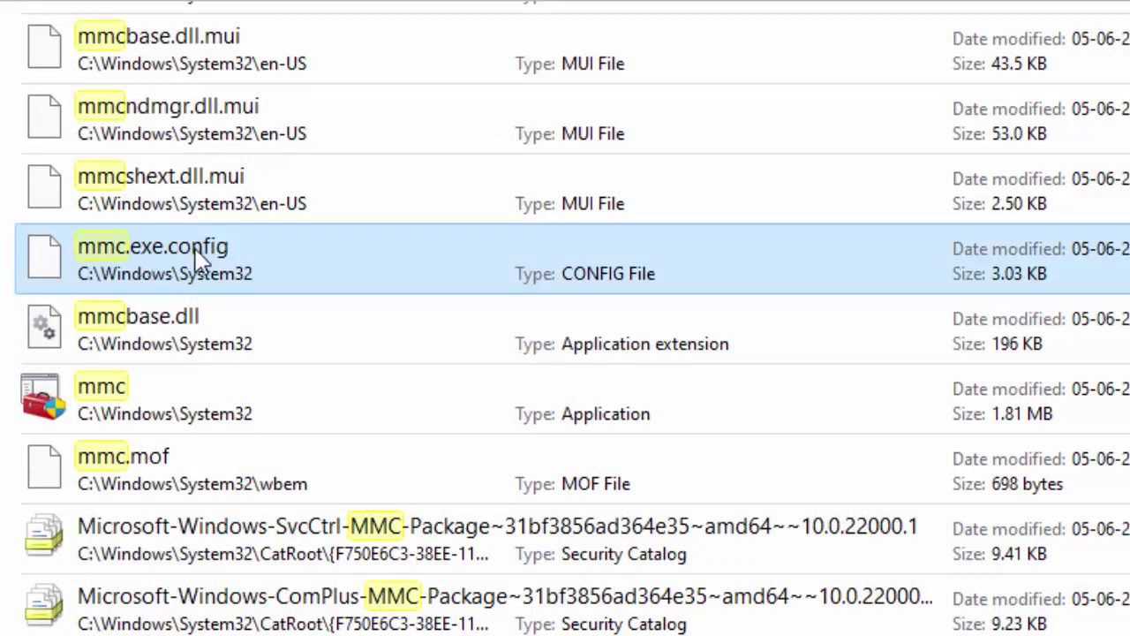
# Try renaming mmc.exe.config to mmcold.exe.config, cancel the administrator prompt, and close Explorer.
pyautogui.rightClick(154, 260)
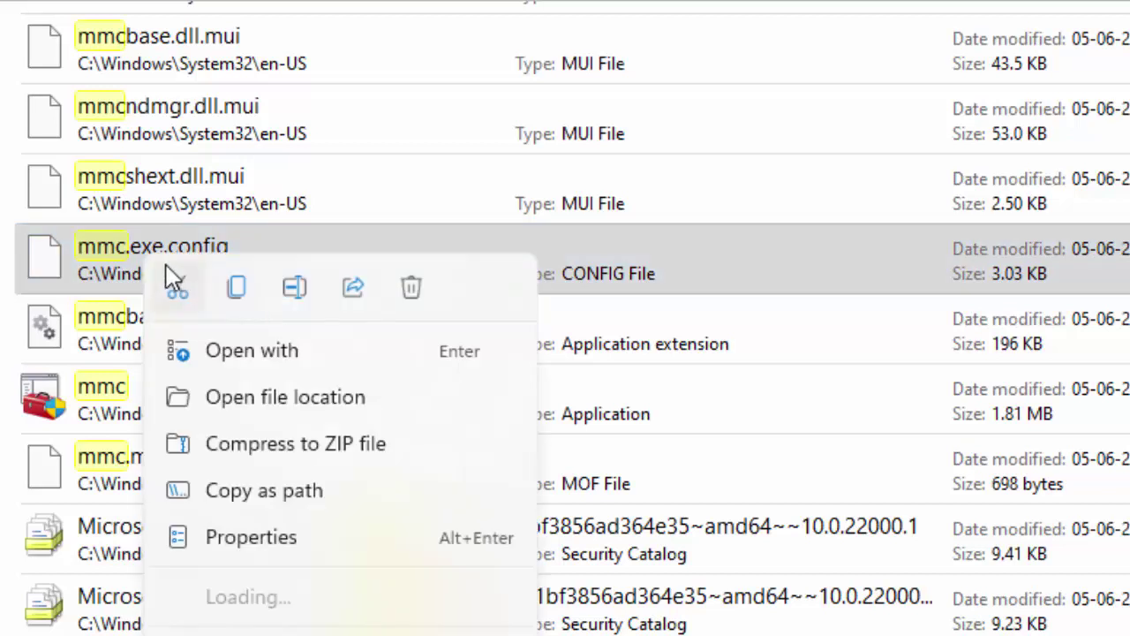
pyautogui.click(293, 292)
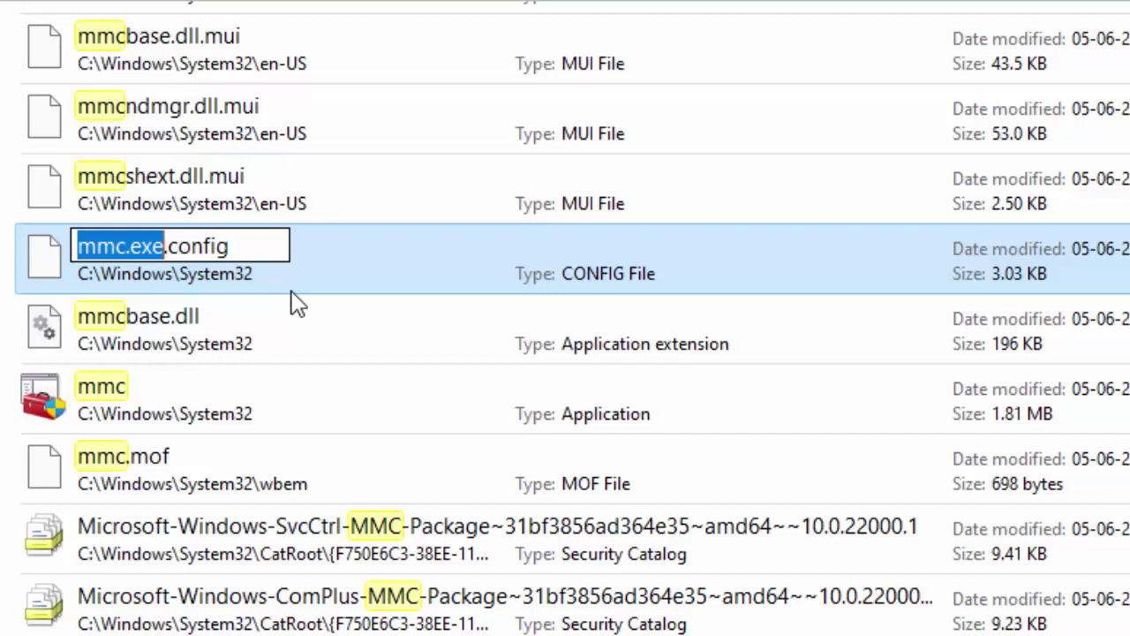
pyautogui.press('Left')
pyautogui.press('Right')
pyautogui.press('Right')
pyautogui.press('Right')
pyautogui.press('Right')
pyautogui.press('BackSpace')
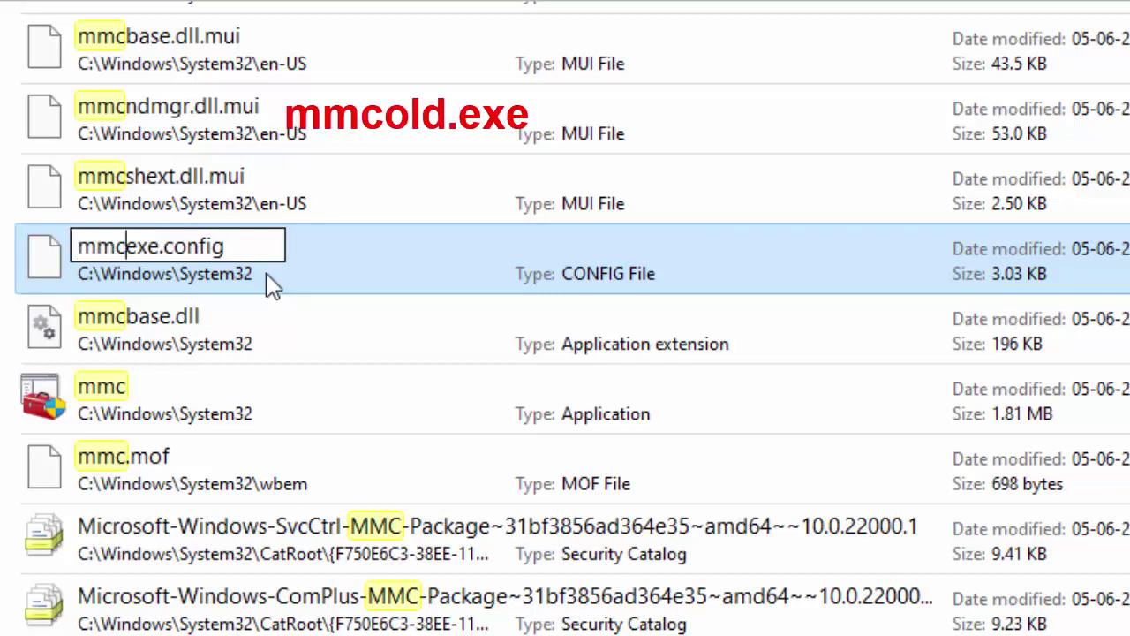
pyautogui.write('old')
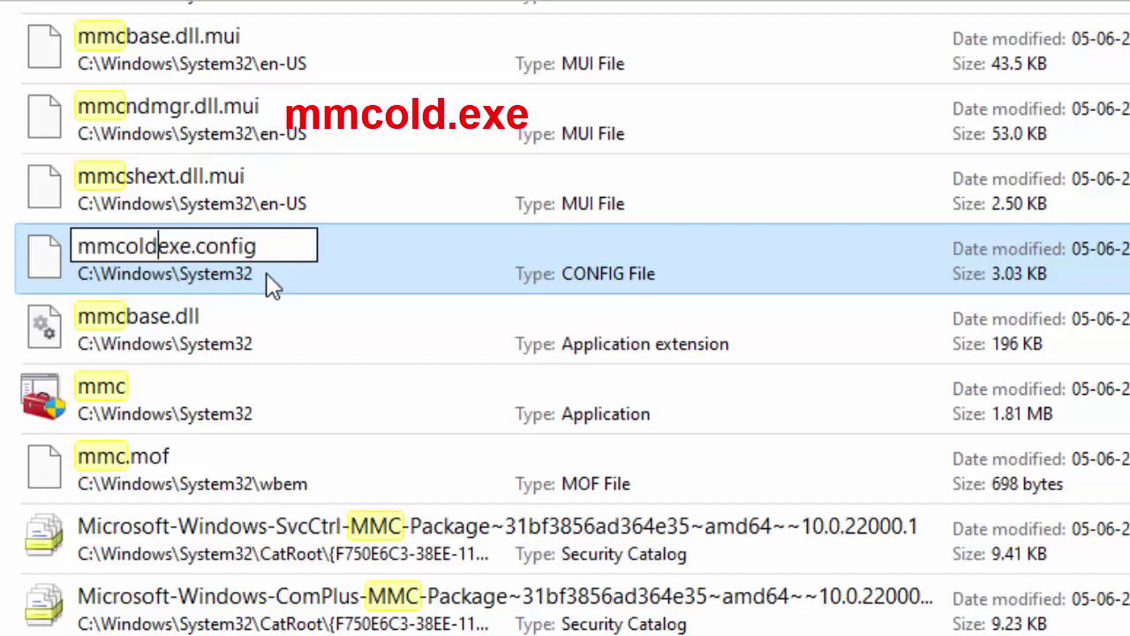
pyautogui.write('.')
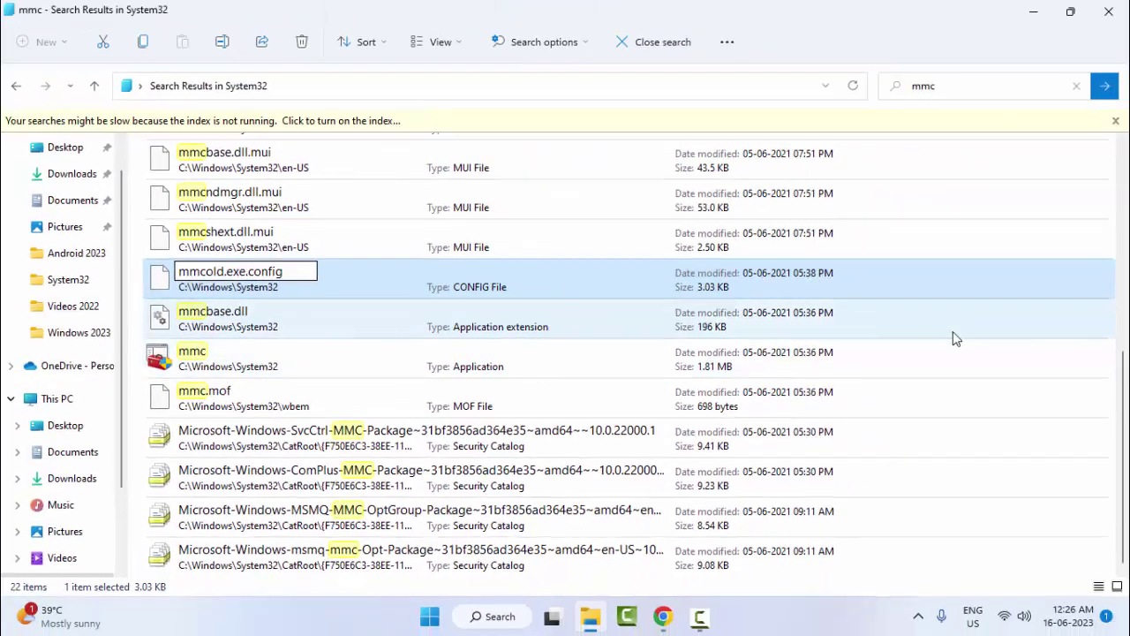
pyautogui.press('Return')
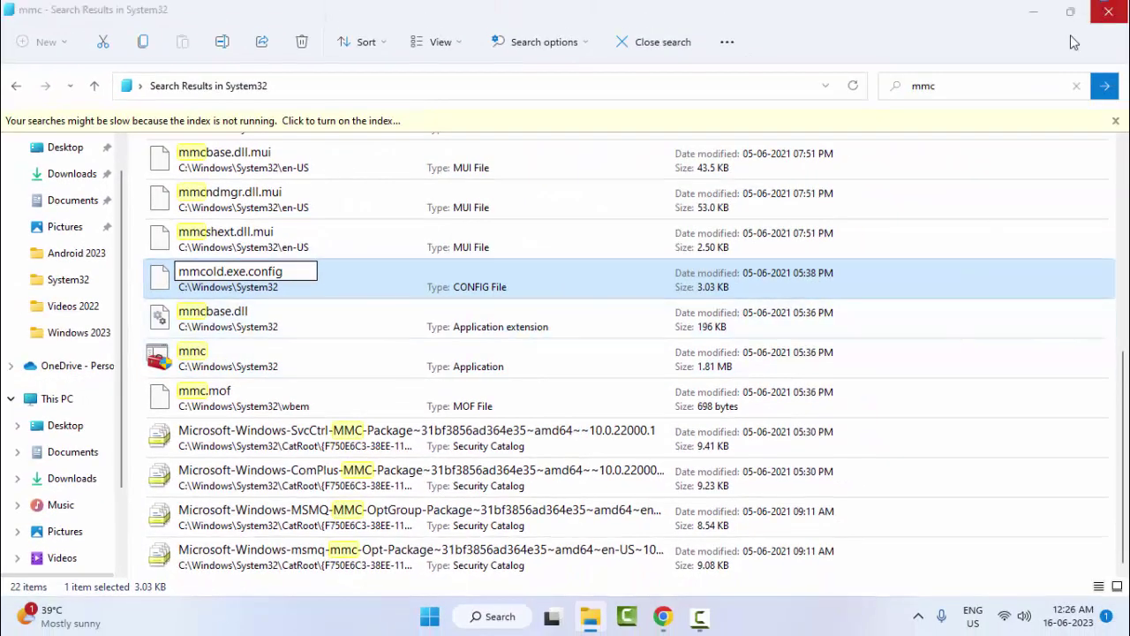
pyautogui.click(694, 372)
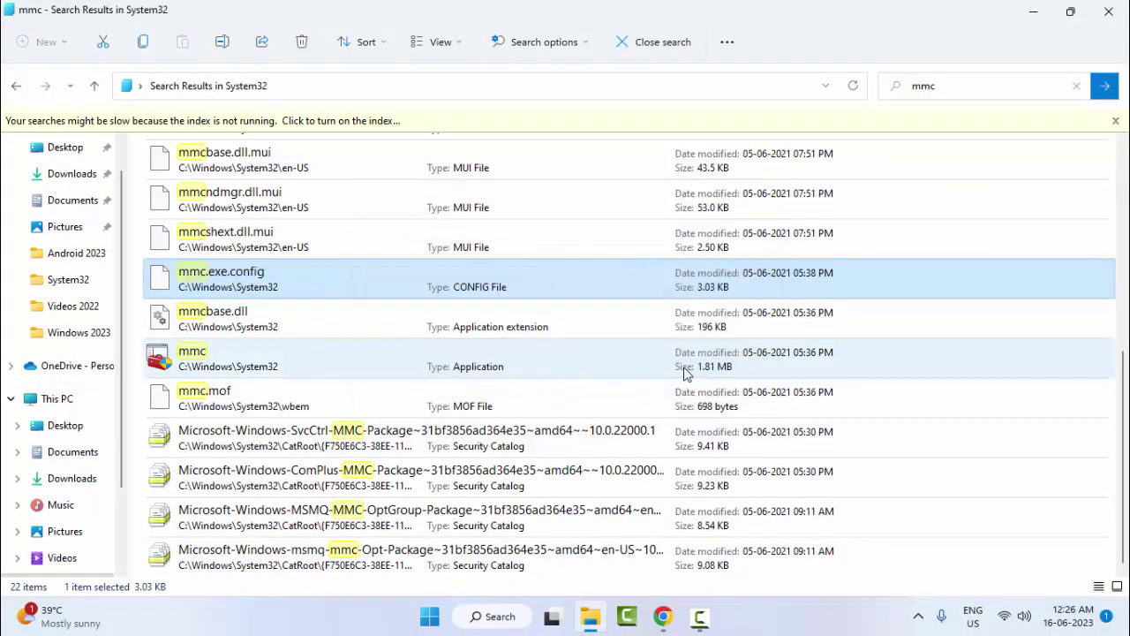
pyautogui.click(1110, 11)
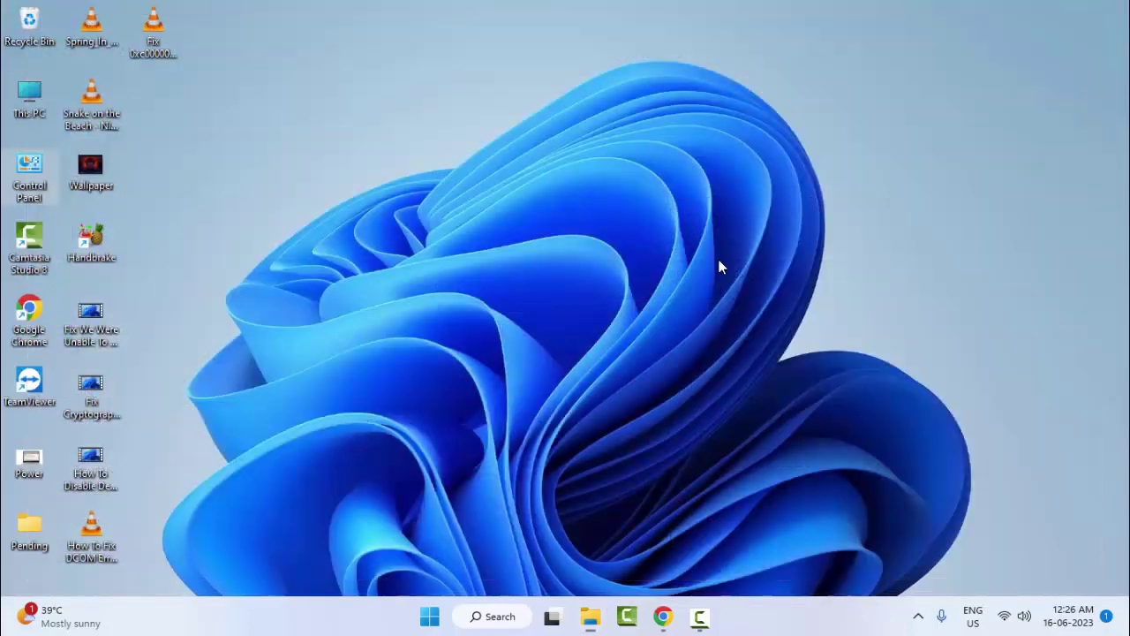
# Search Start for 'command prompt' and run it as administrator.
pyautogui.click(430, 616)
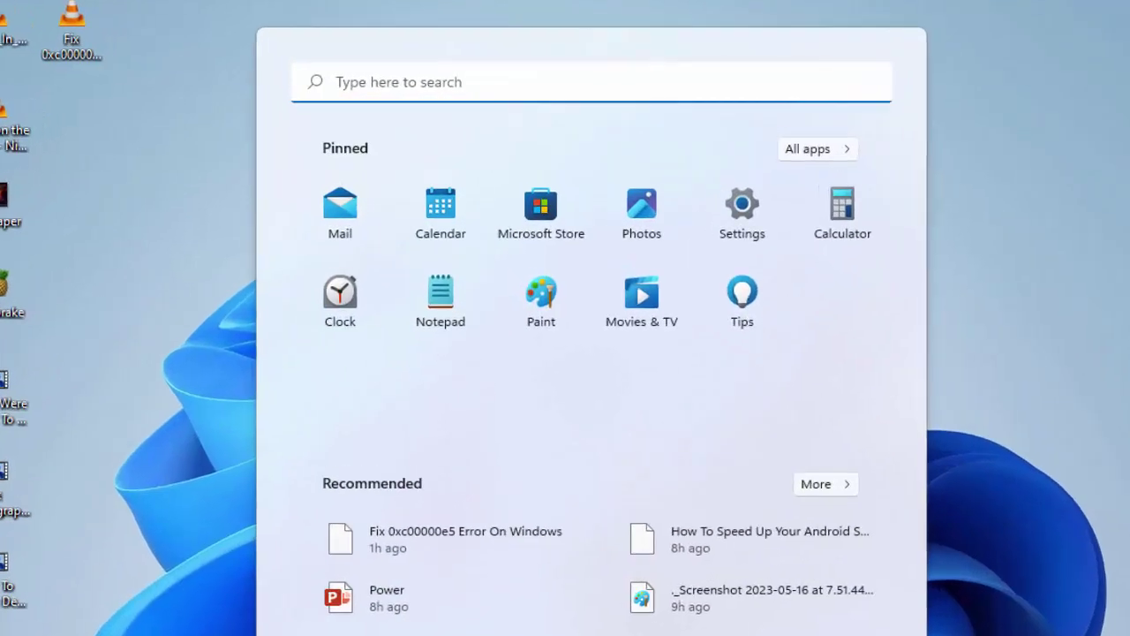
pyautogui.write('command ')
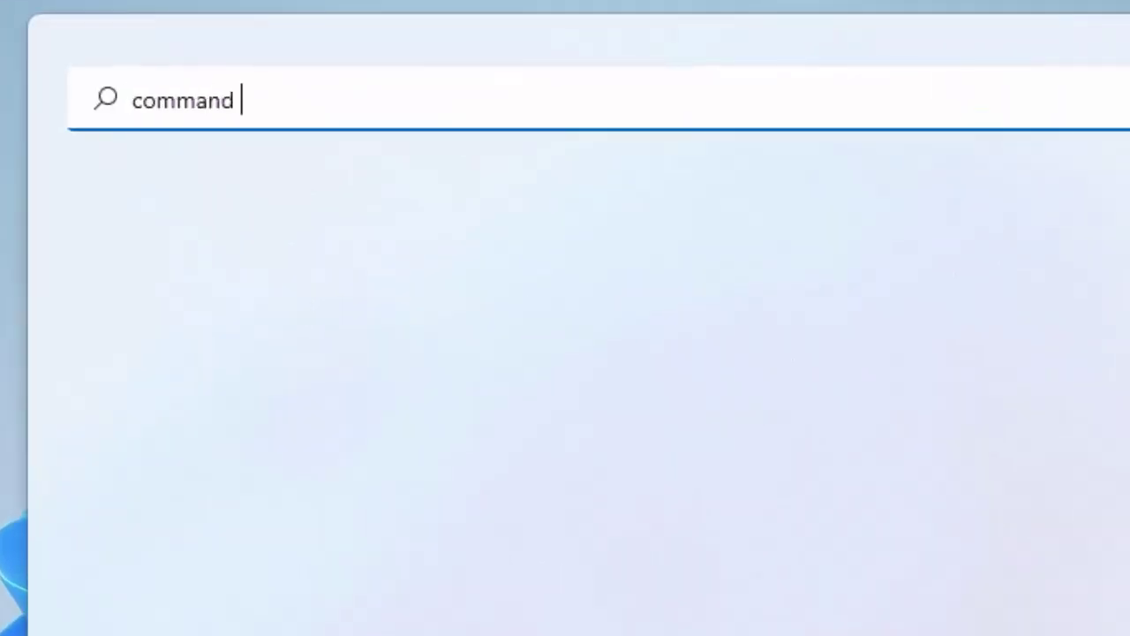
pyautogui.write('prompt')
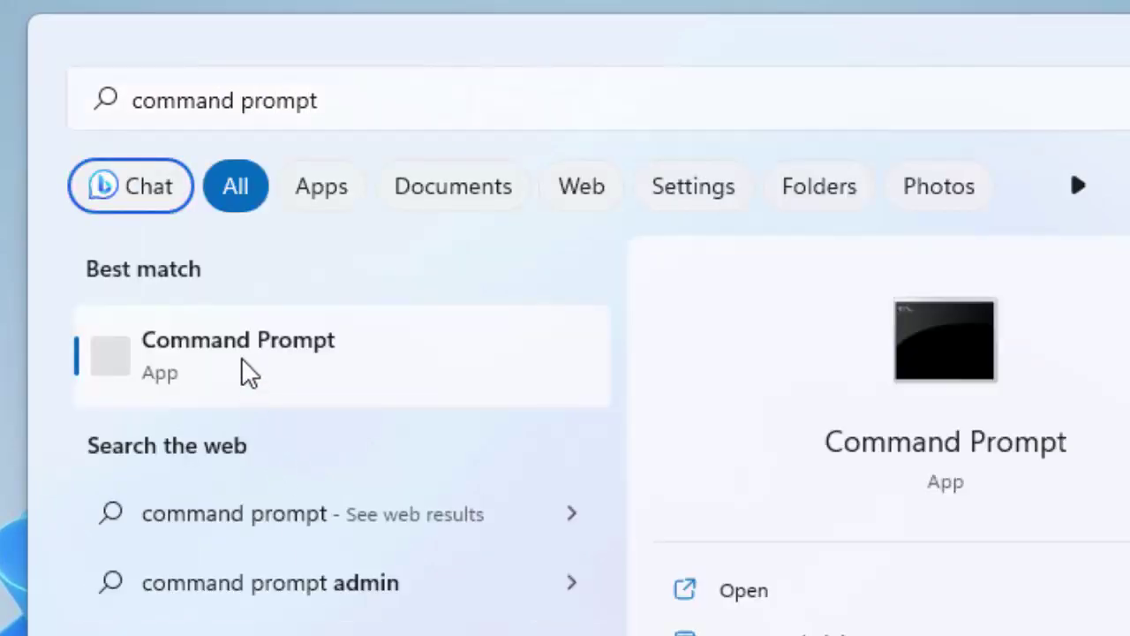
pyautogui.rightClick(243, 371)
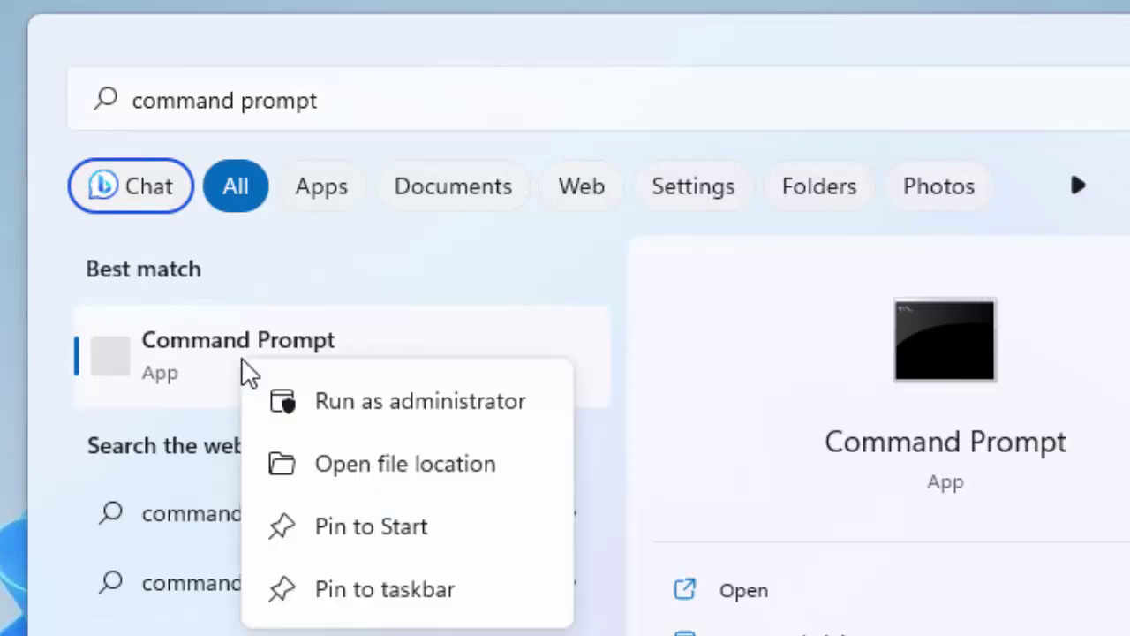
pyautogui.click(455, 410)
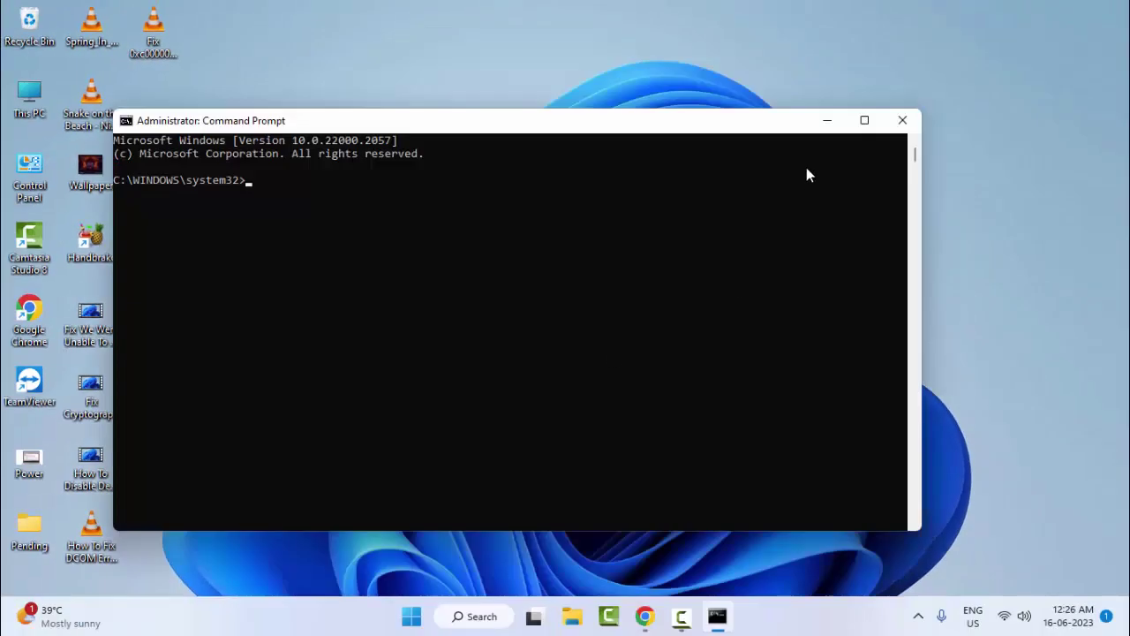
# Maximize the admin Command Prompt and run sfc /scannow.
pyautogui.click(865, 120)
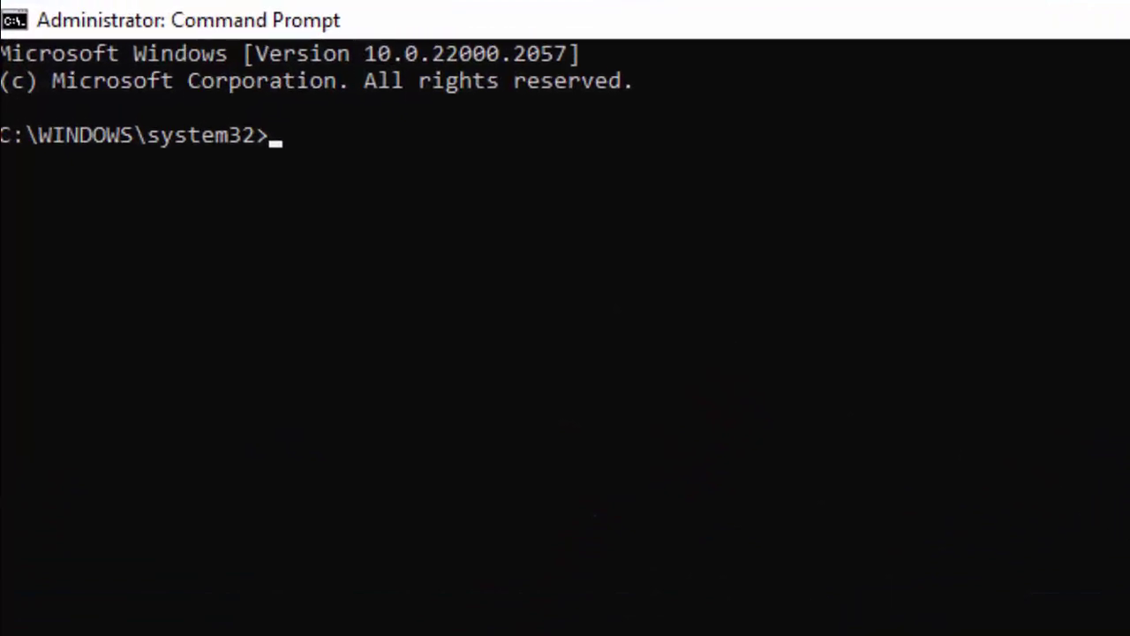
pyautogui.write('sfc /scannow')
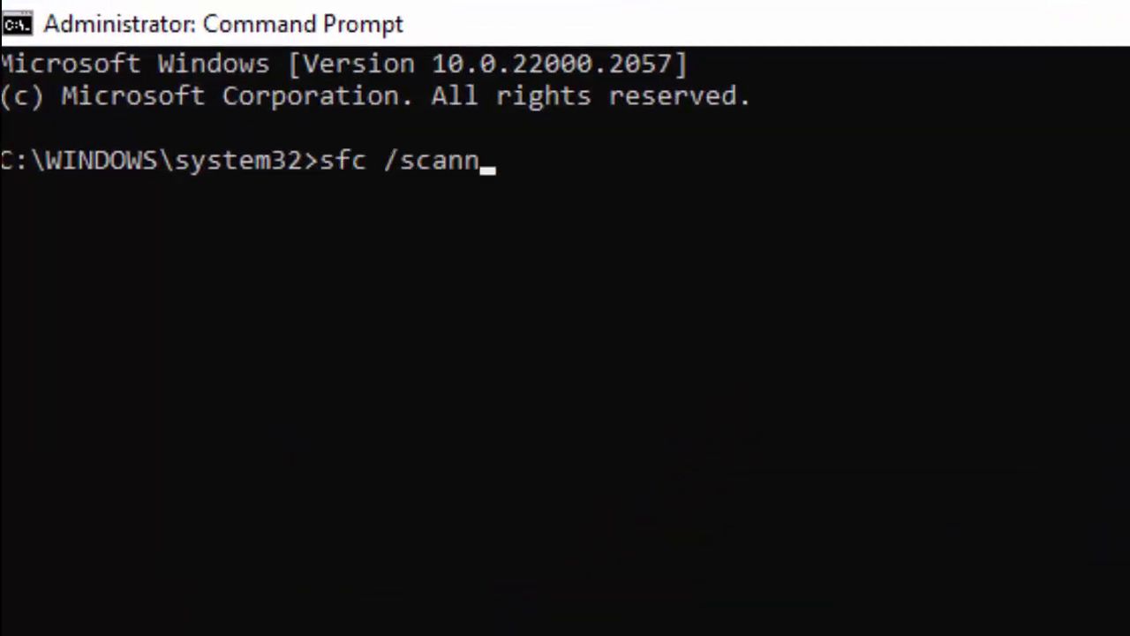
pyautogui.press('Return')
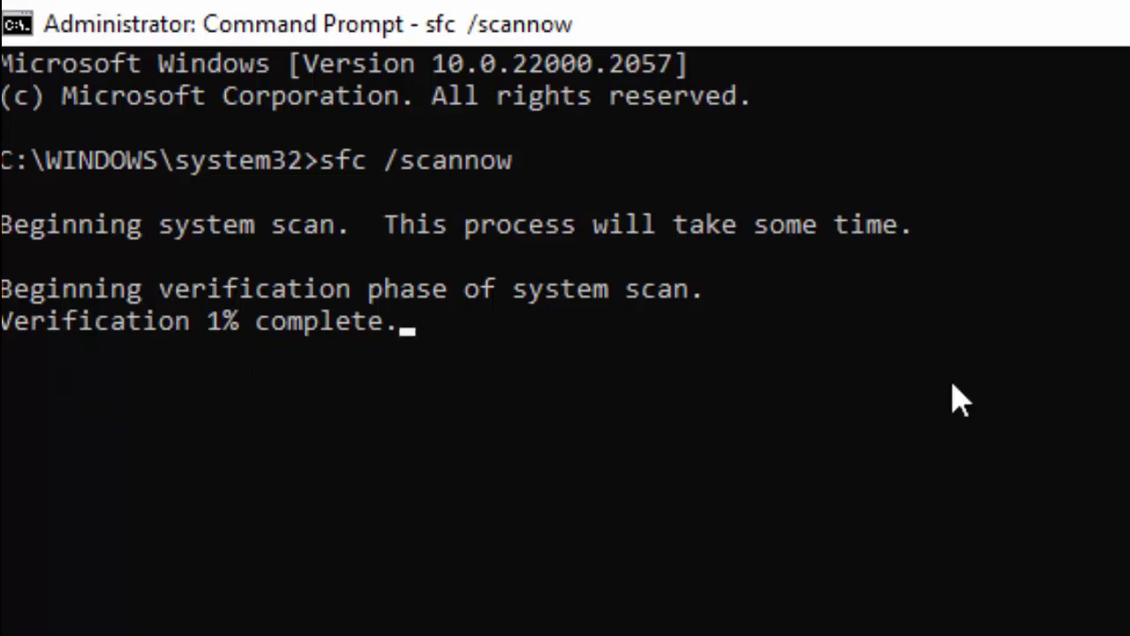
# Minimize the Command Prompt window while the sfc scan continues.
pyautogui.click(1029, 8)
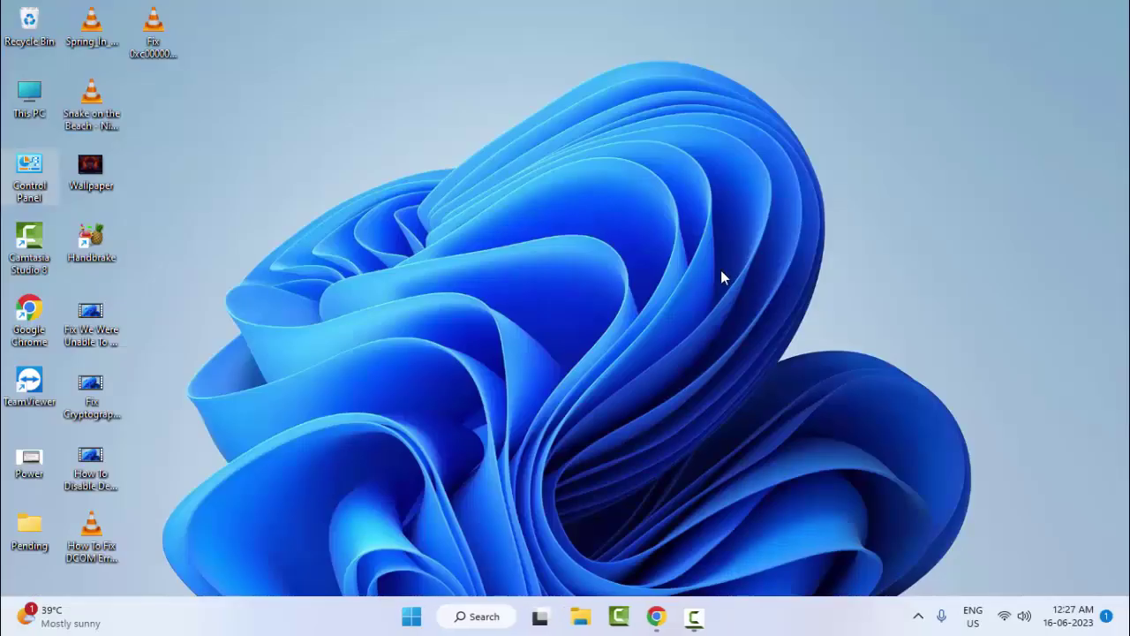